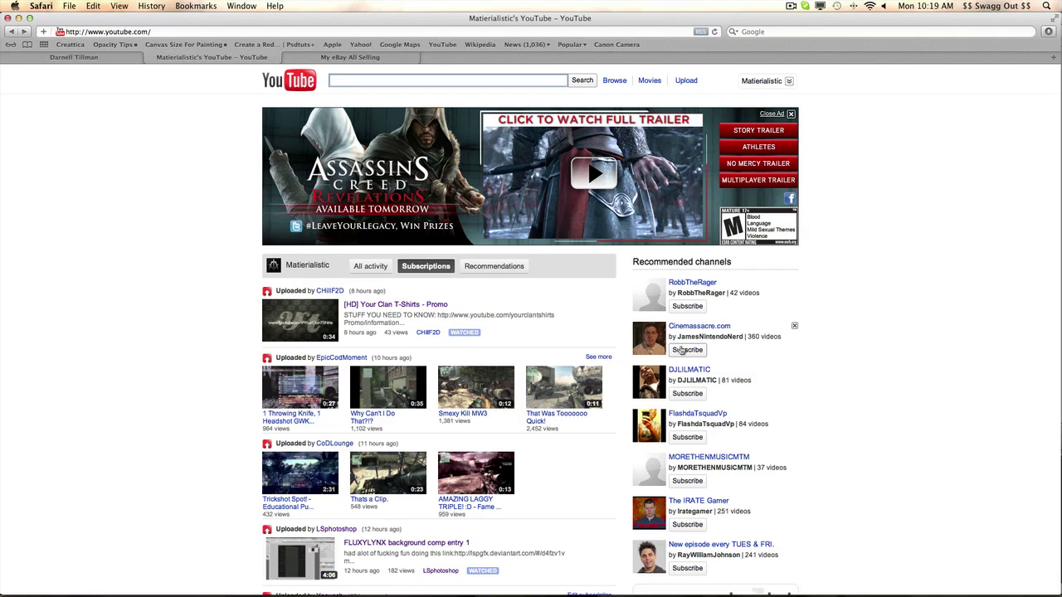
Bring Photoshop CS6 to the front, toggle the Measurement Log and Mini Bridge panels, and open the File menu.
mouse_move(612, 591)
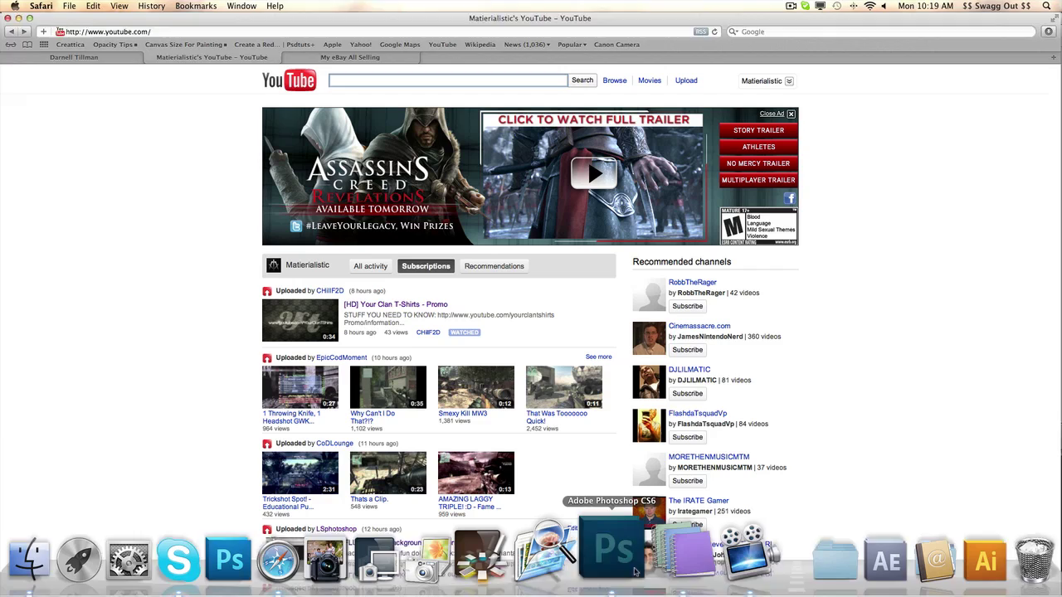
left_click(606, 552)
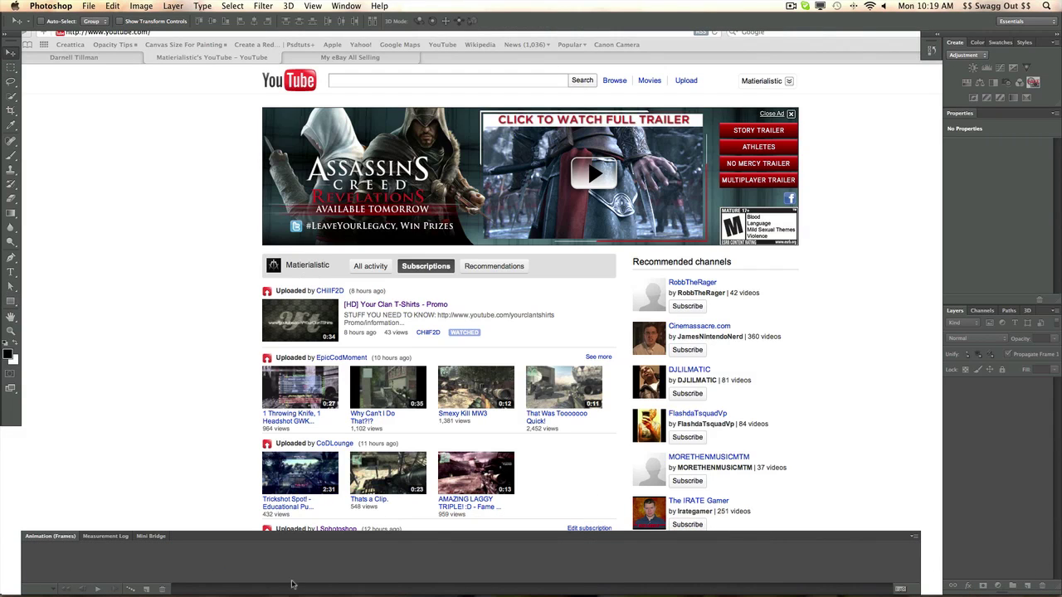
left_click(106, 536)
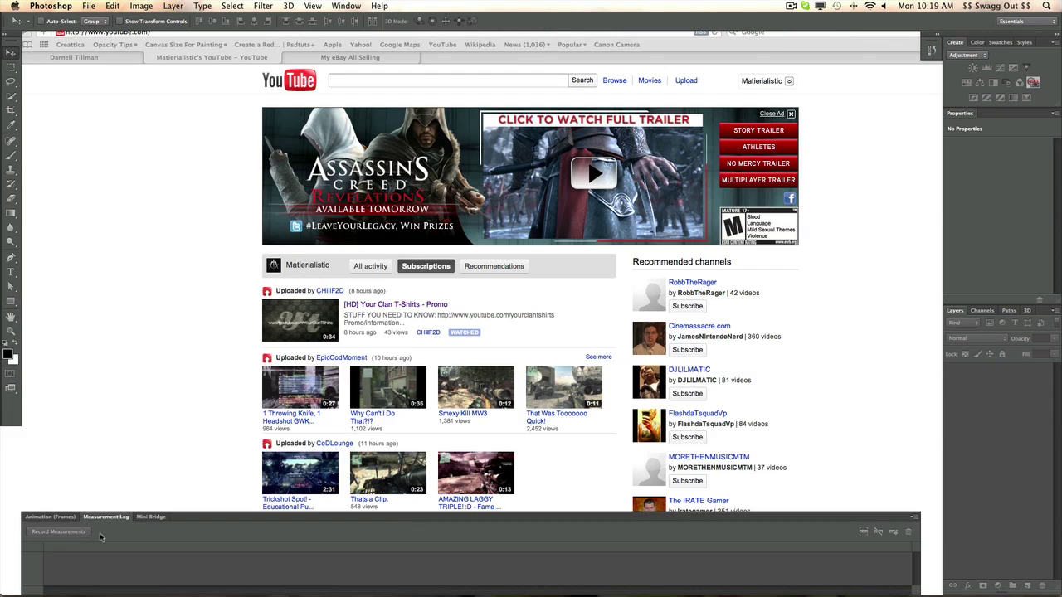
left_click(151, 515)
left_click(57, 487)
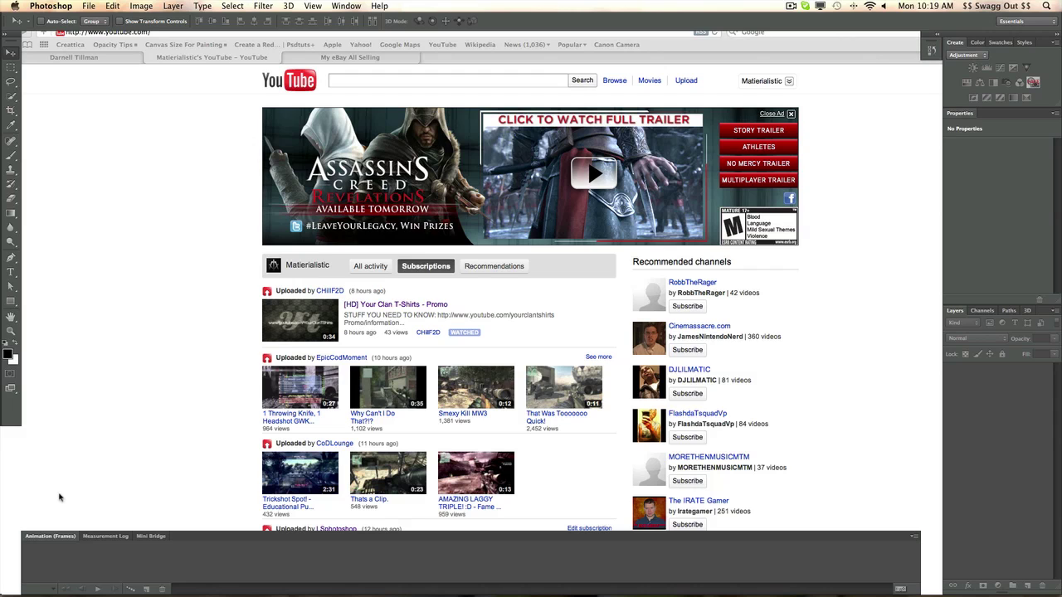
left_click(89, 5)
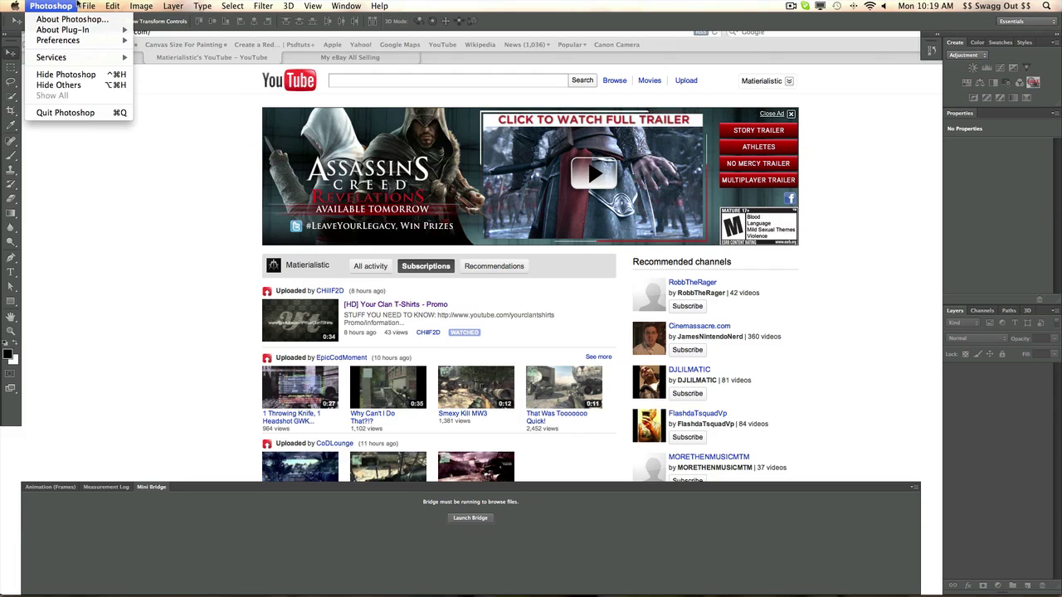
Start a new document with width 1280 and height 720 in the default units.
left_click(101, 19)
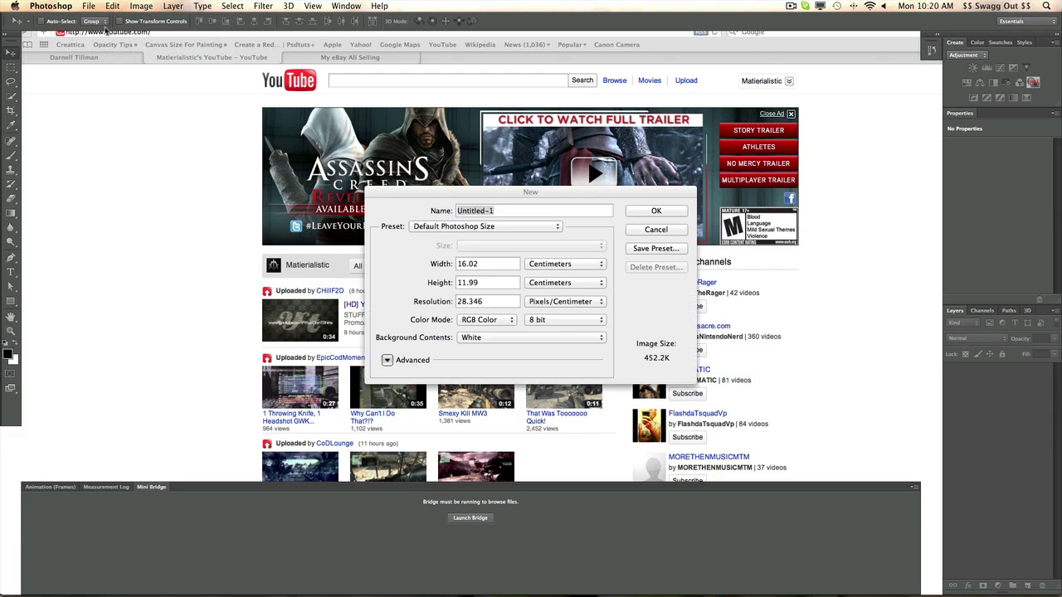
key("Tab")
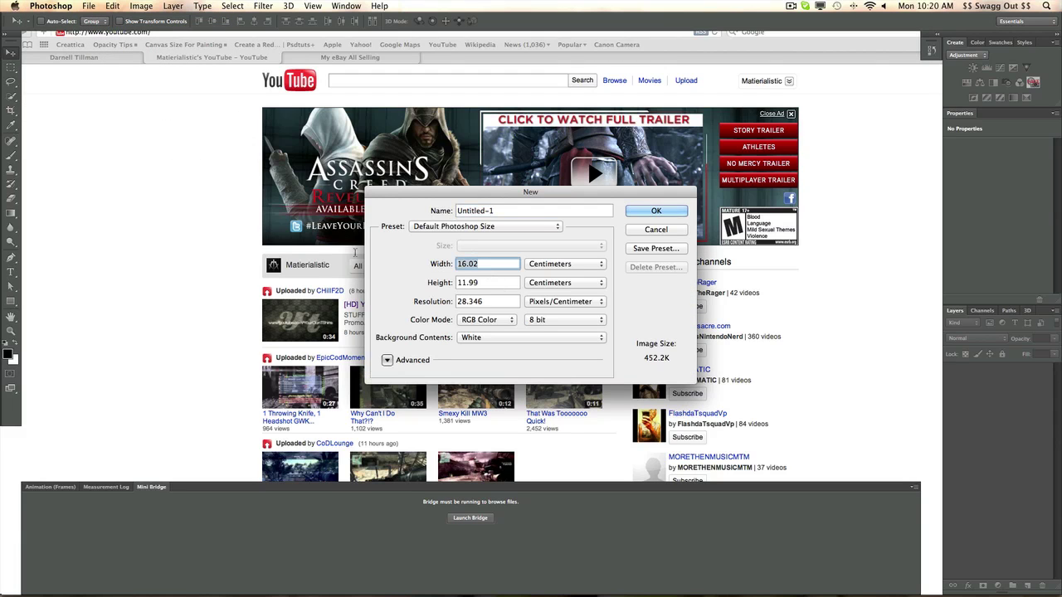
type("1")
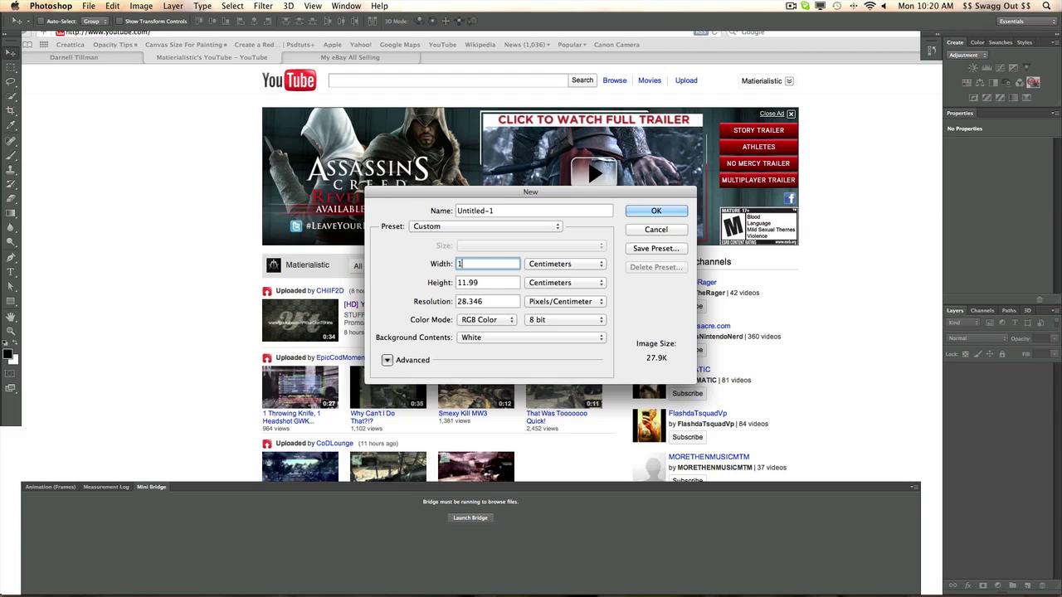
type("280")
key("Tab")
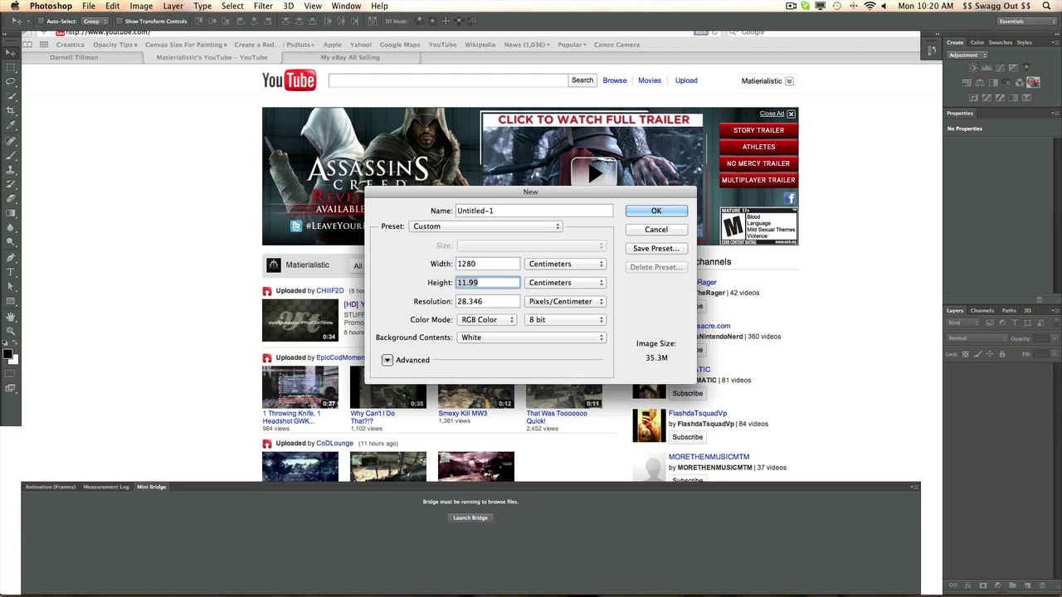
type("720")
key("Return")
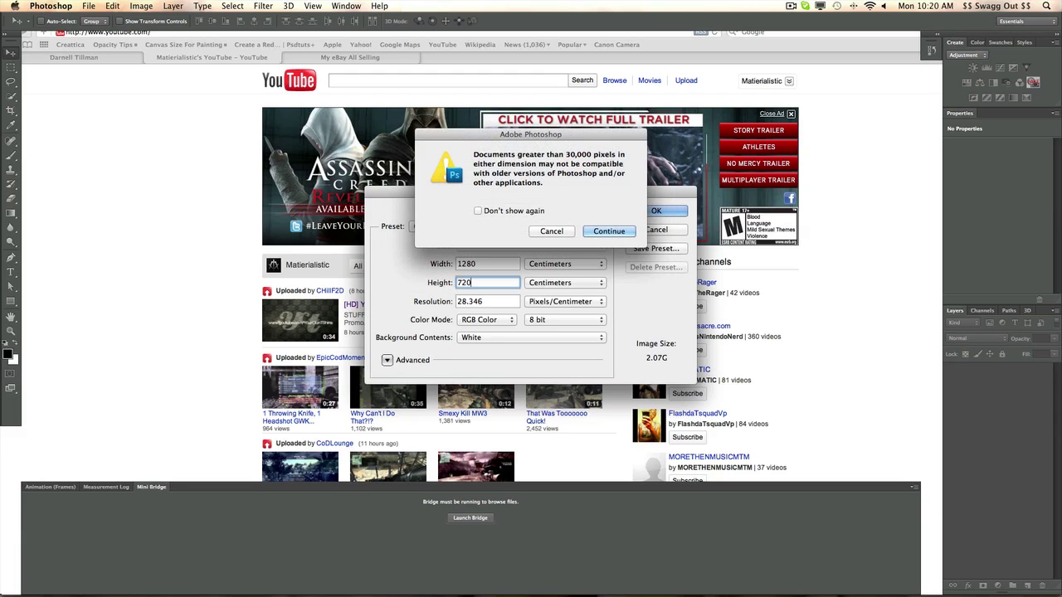
Dismiss the oversize warning, switch units to Pixels, and create a 1280 × 720 document at 72 resolution.
left_click(561, 232)
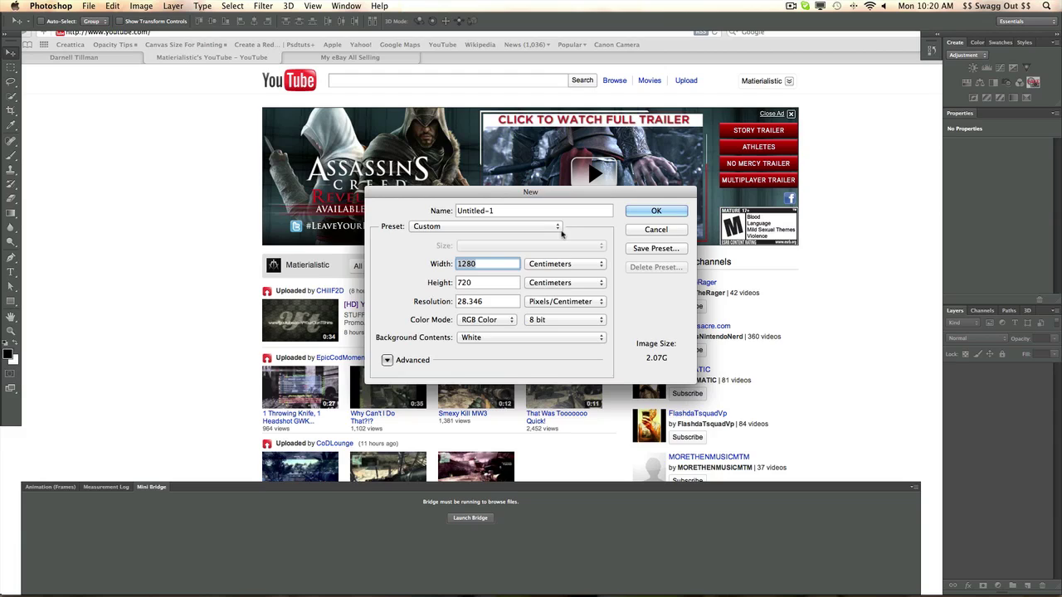
left_click(568, 264)
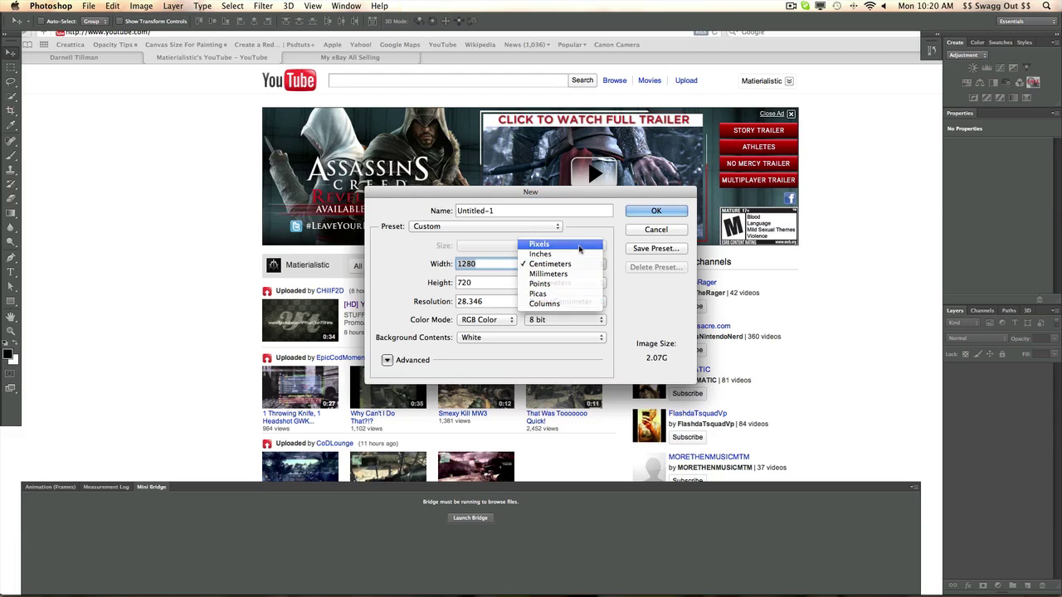
left_click(541, 241)
type("128")
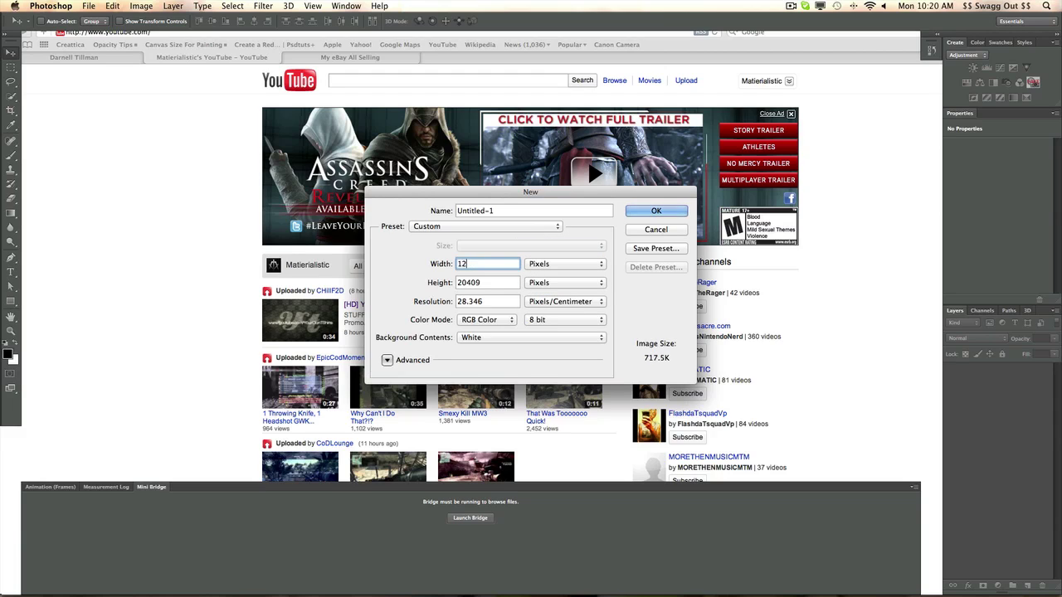
key("Tab")
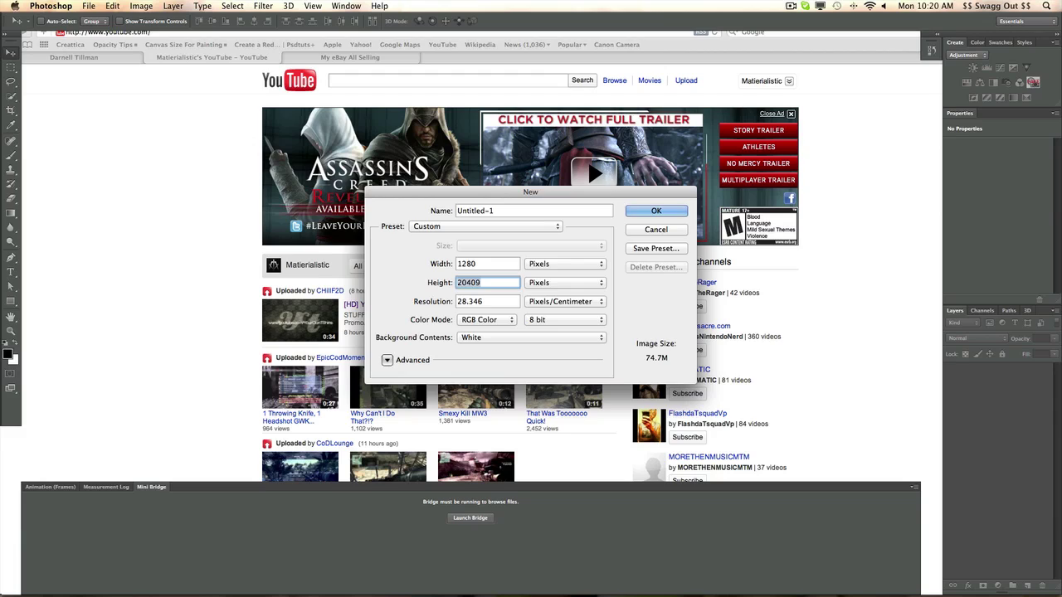
type("720")
key("Tab")
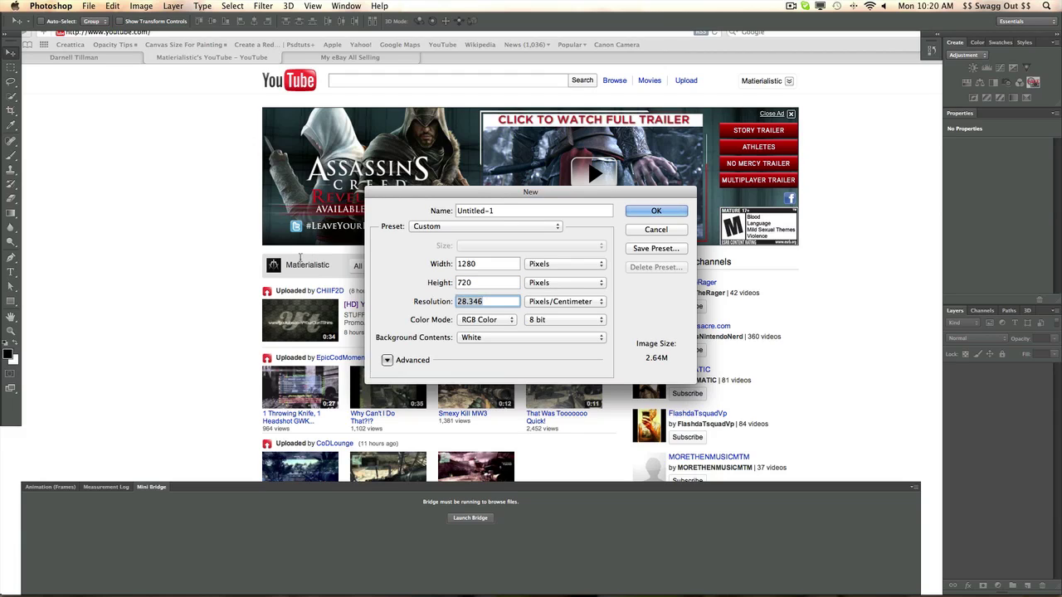
type("74")
key("BackSpace")
type("2")
left_click(639, 213)
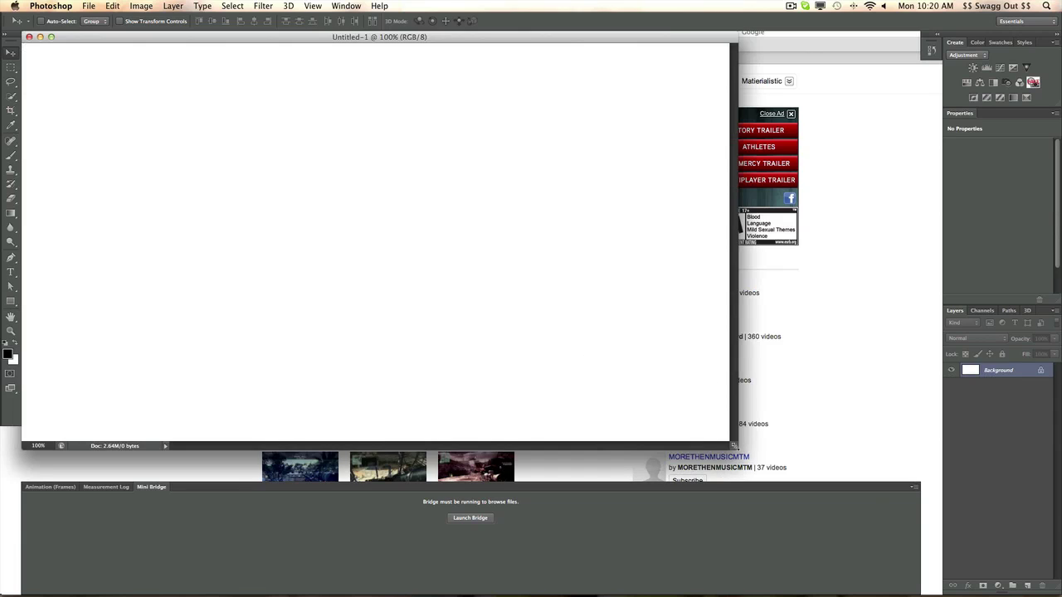
Enlarge the document window and draw a closed, rounded egg-shaped Pen path on the canvas's left.
left_click_drag(734, 445, 948, 484)
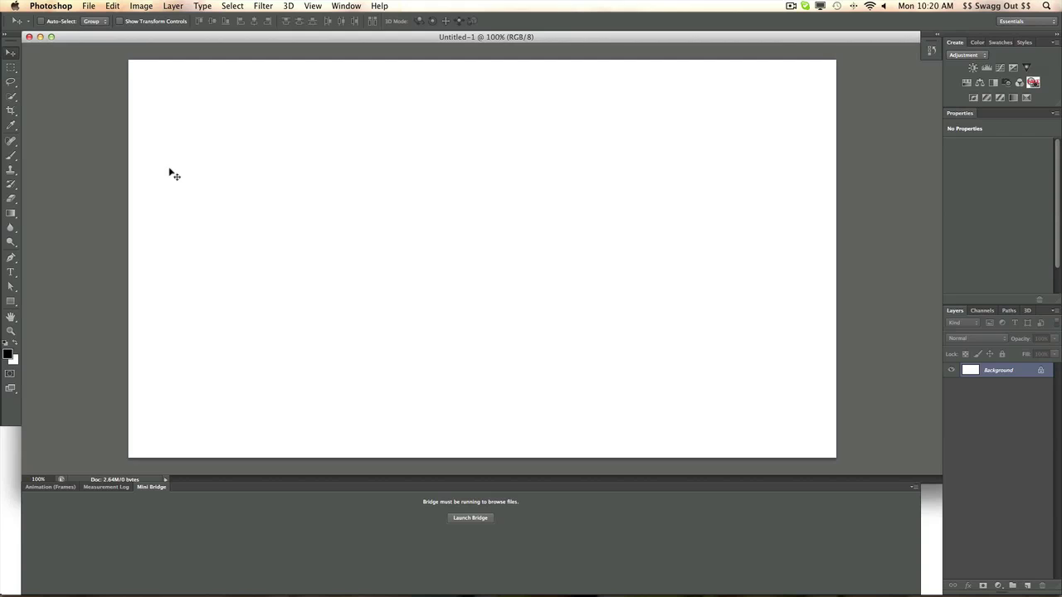
left_click(11, 258)
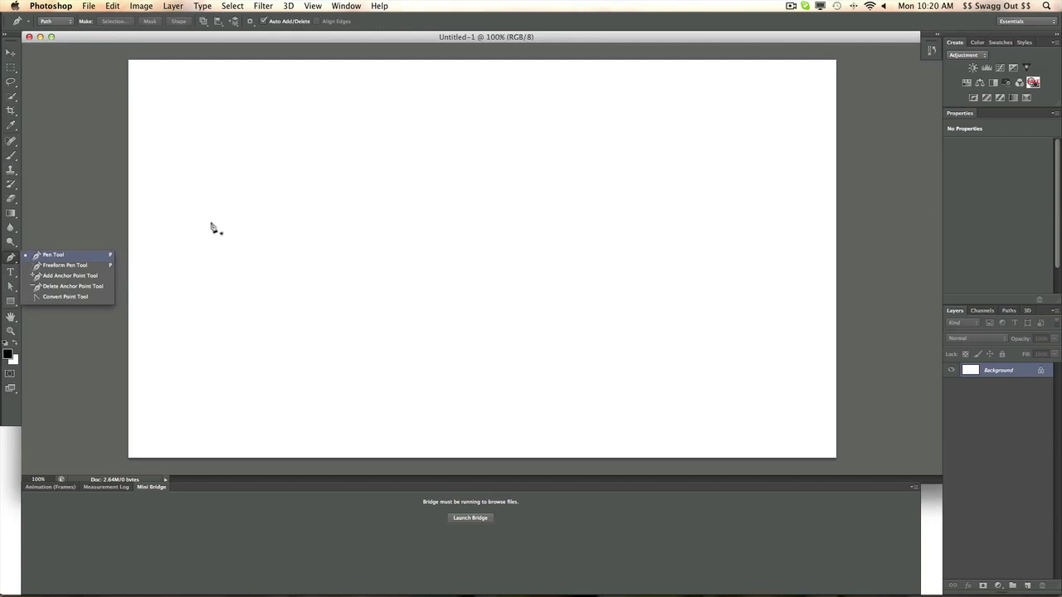
left_click(194, 216)
left_click_drag(321, 216, 375, 306)
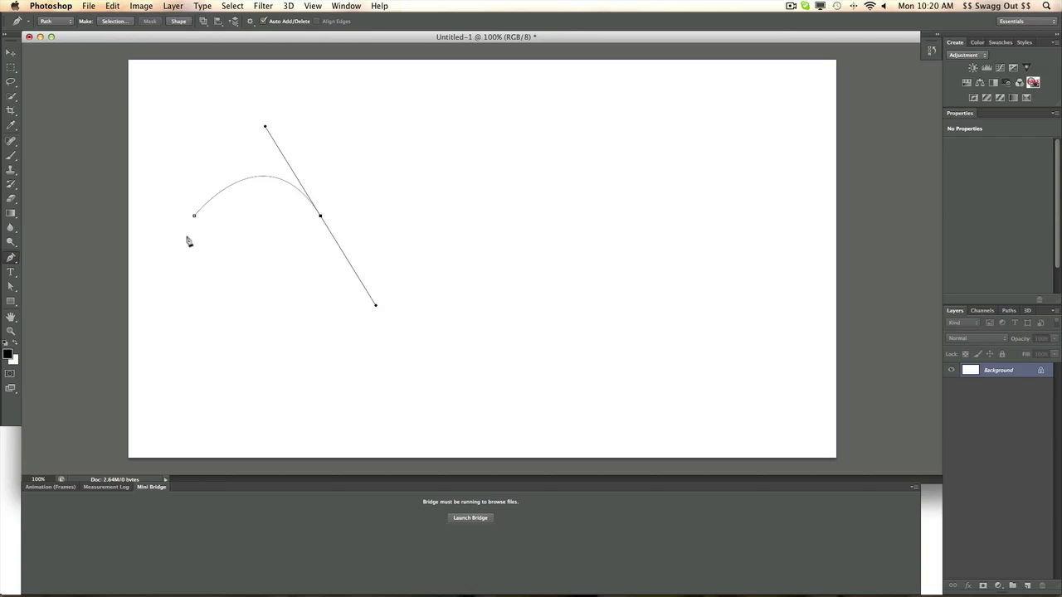
left_click_drag(194, 216, 222, 137)
Fill the pen path with Black using Fill Path, then deselect the path.
right_click(415, 267)
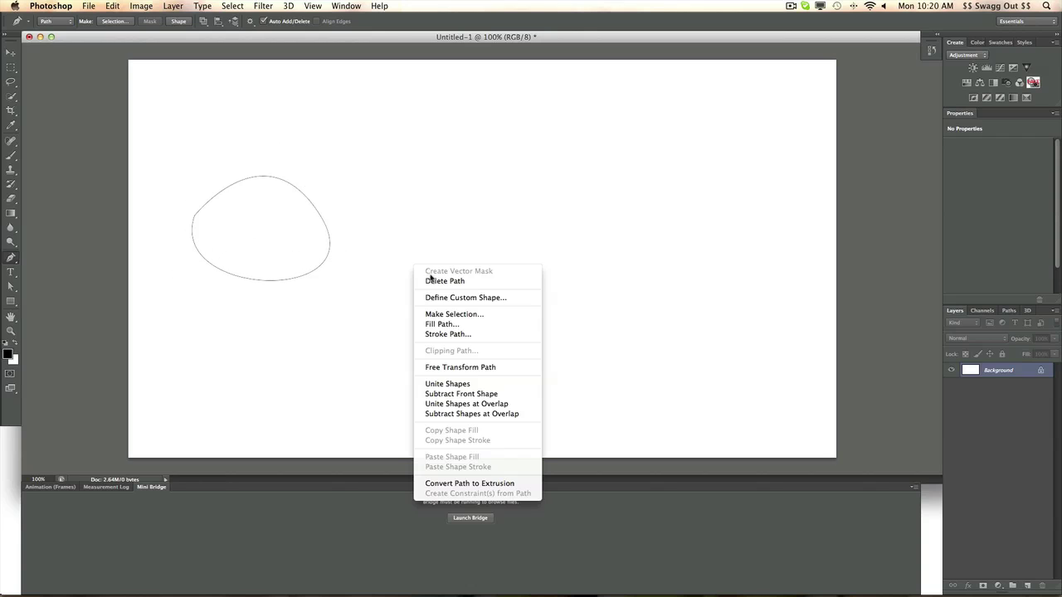
left_click(448, 324)
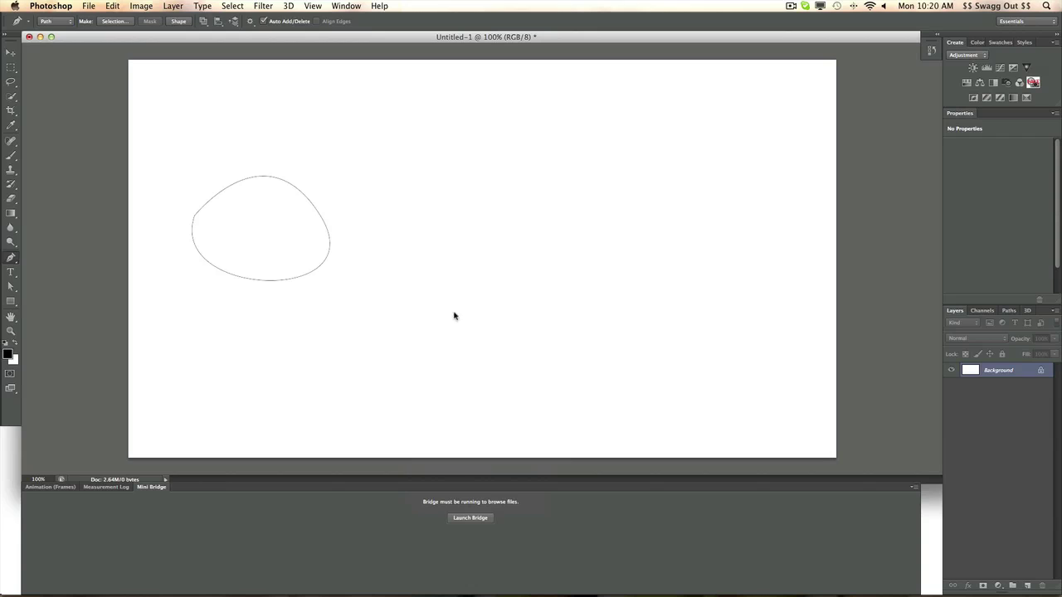
left_click(506, 227)
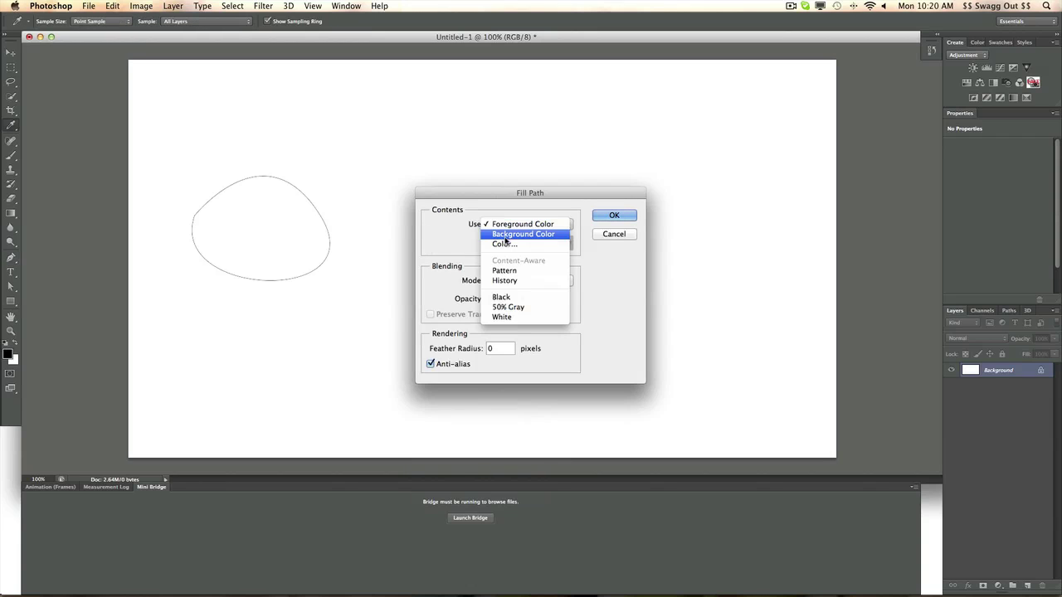
left_click(512, 299)
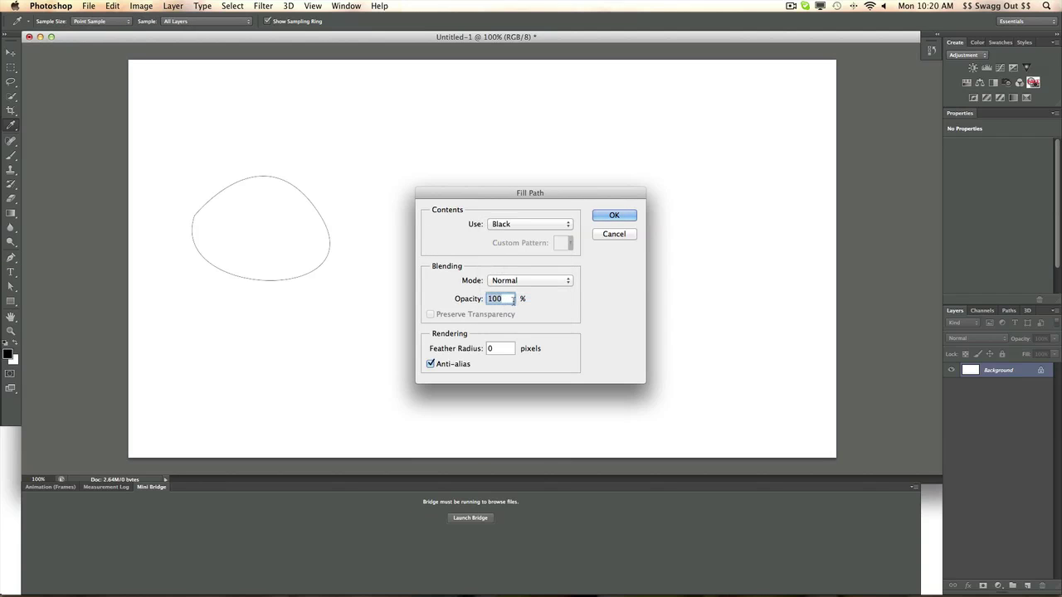
left_click(610, 218)
key("Escape")
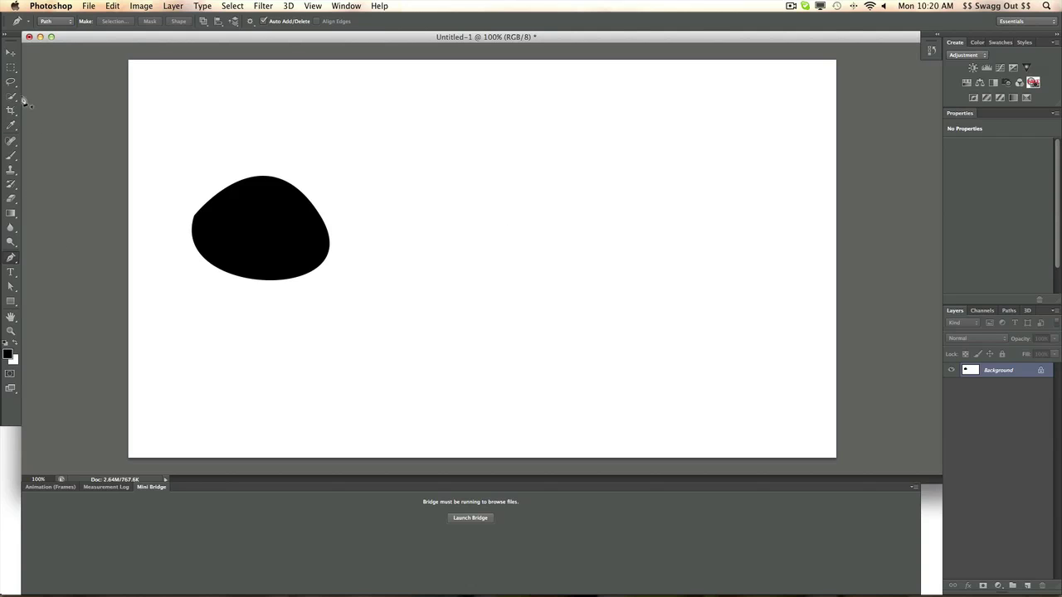
Select the blob's right part with the Rectangular Marquee and move it right with the Move tool.
left_click(11, 70)
left_click_drag(272, 125, 434, 381)
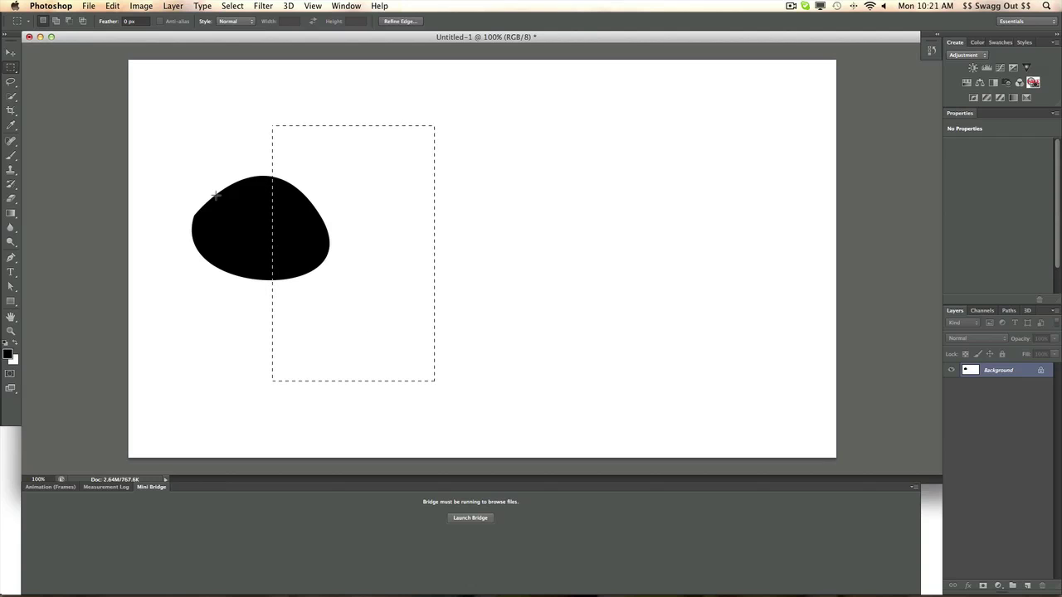
left_click(8, 51)
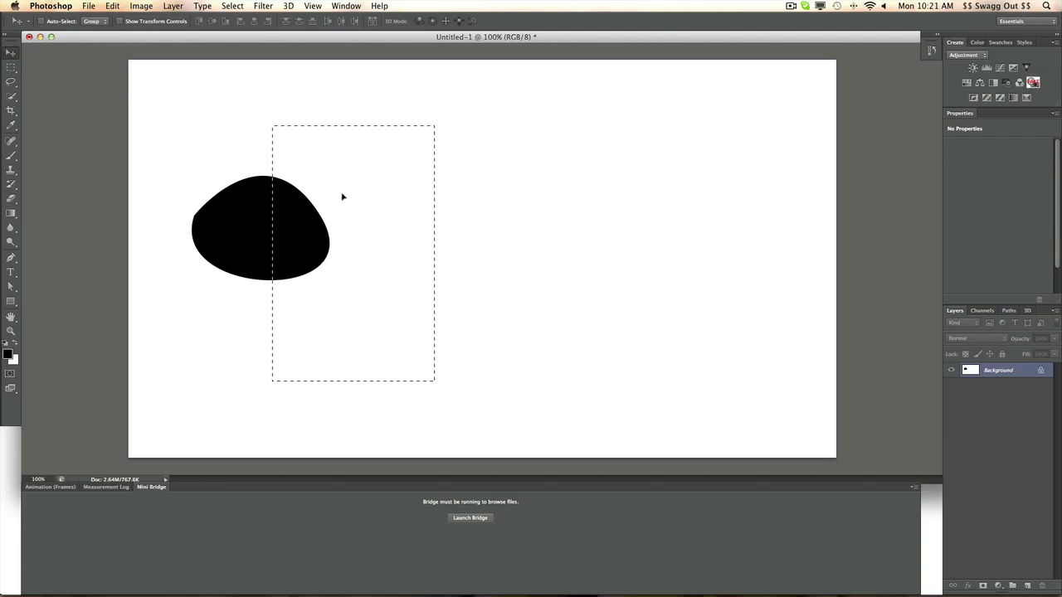
left_click_drag(337, 186, 386, 181)
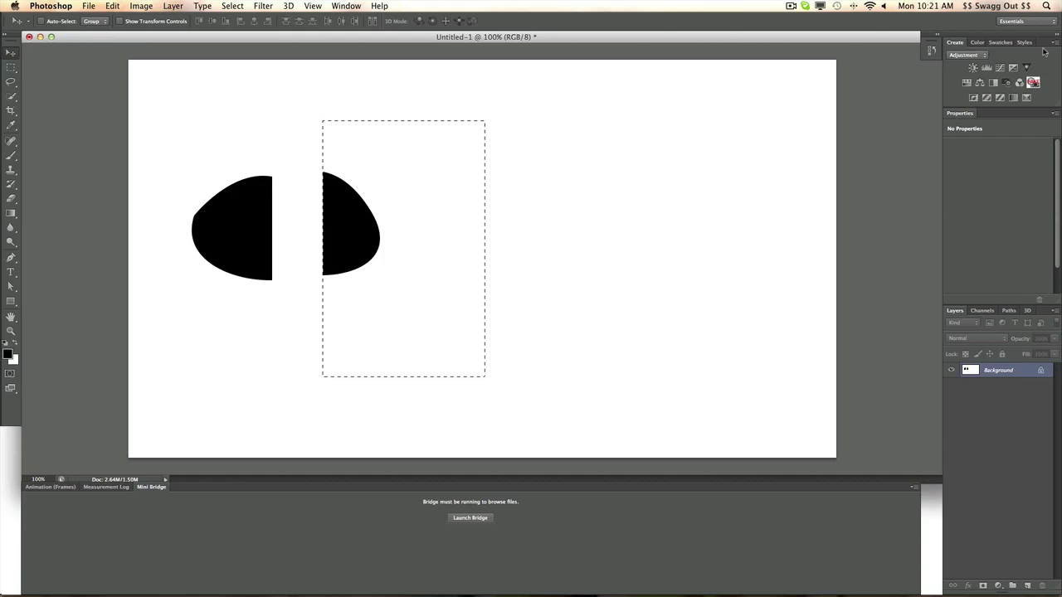
Cycle the right panel through the Color, Swatches and Styles tabs.
left_click(975, 42)
left_click(1005, 45)
left_click(1025, 42)
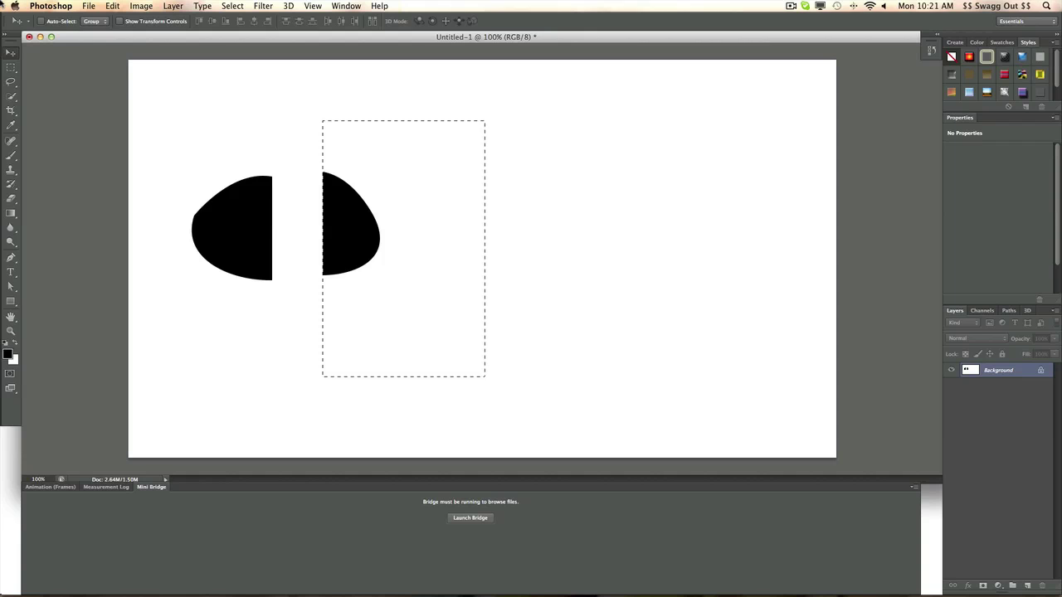
mouse_move(365, 595)
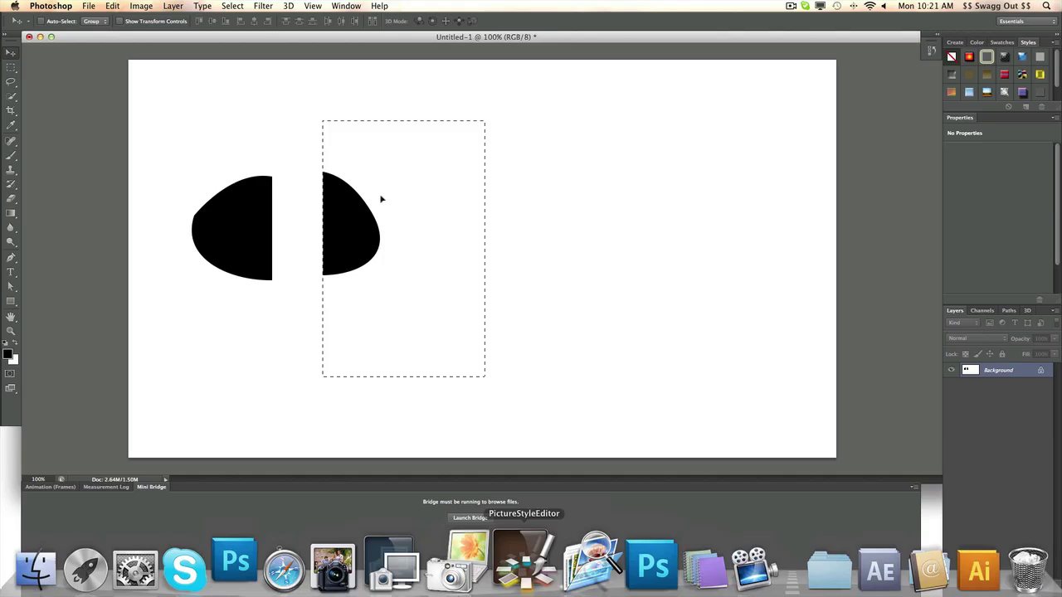
key("ctrl+Right")
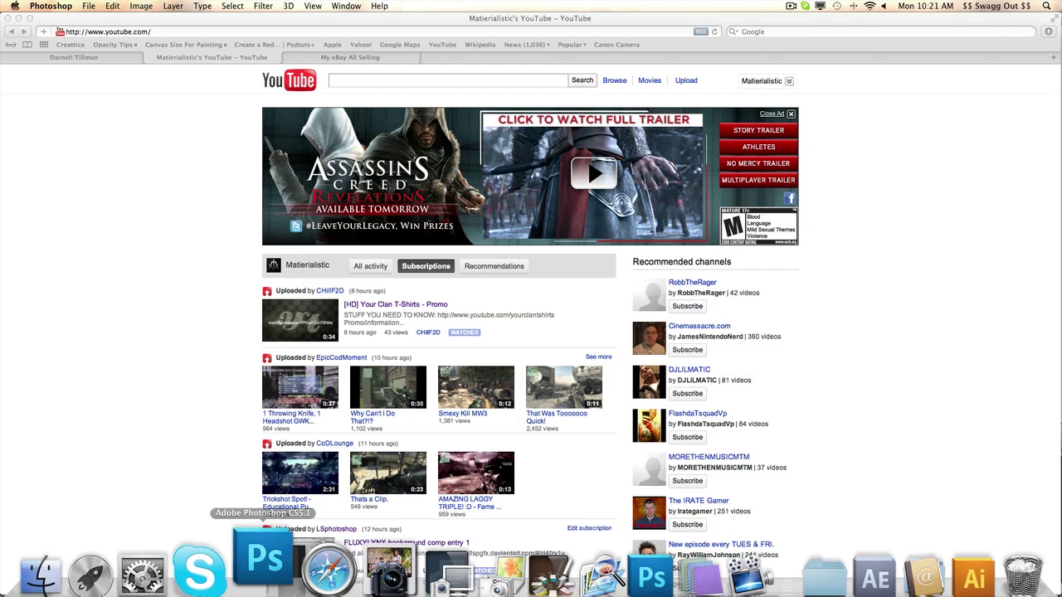
left_click(229, 560)
left_click(627, 589)
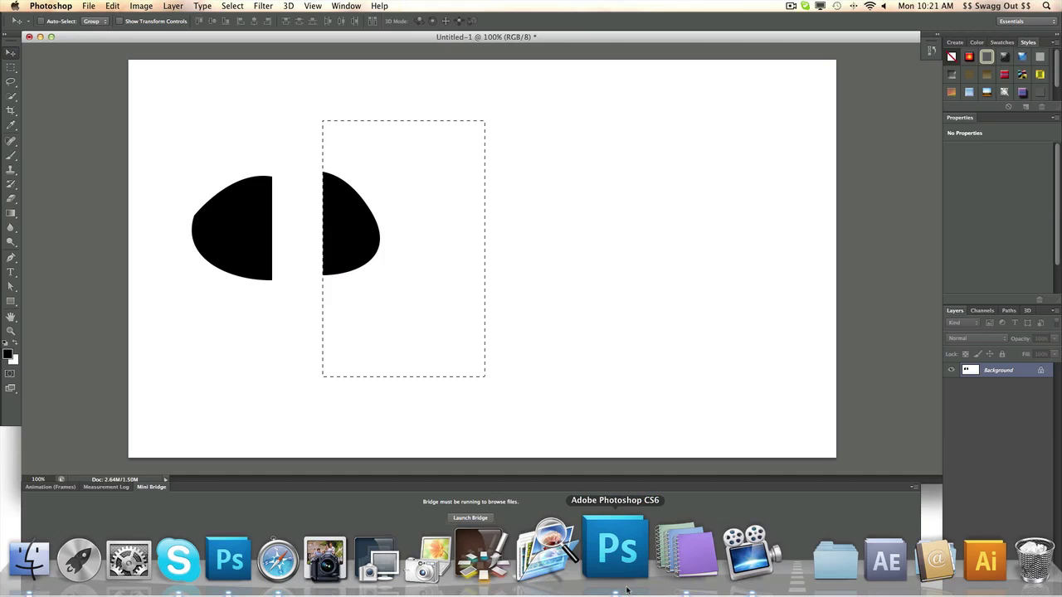
left_click(271, 5)
mouse_move(296, 5)
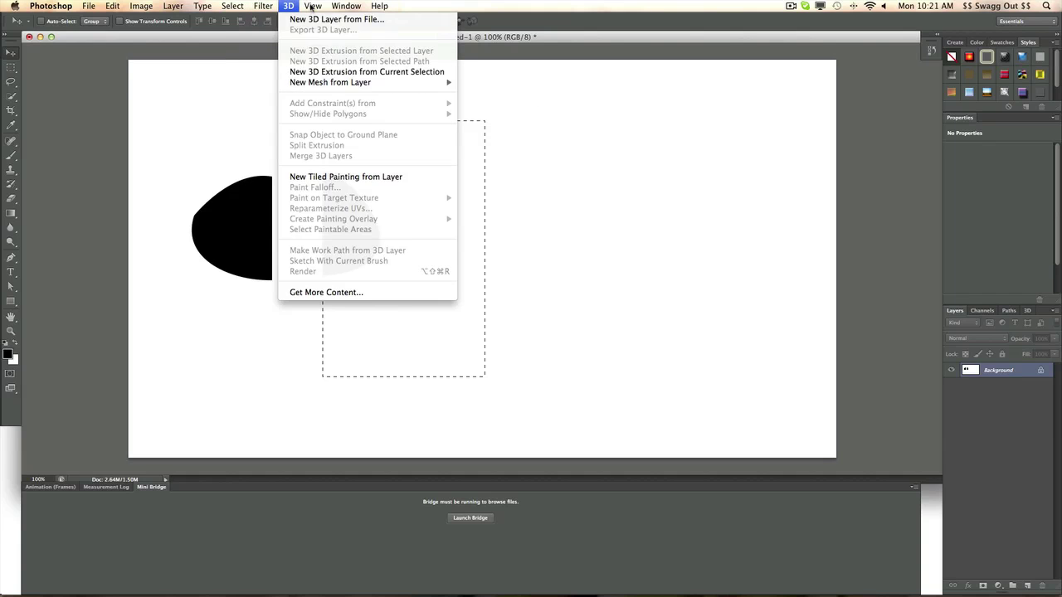
mouse_move(252, 5)
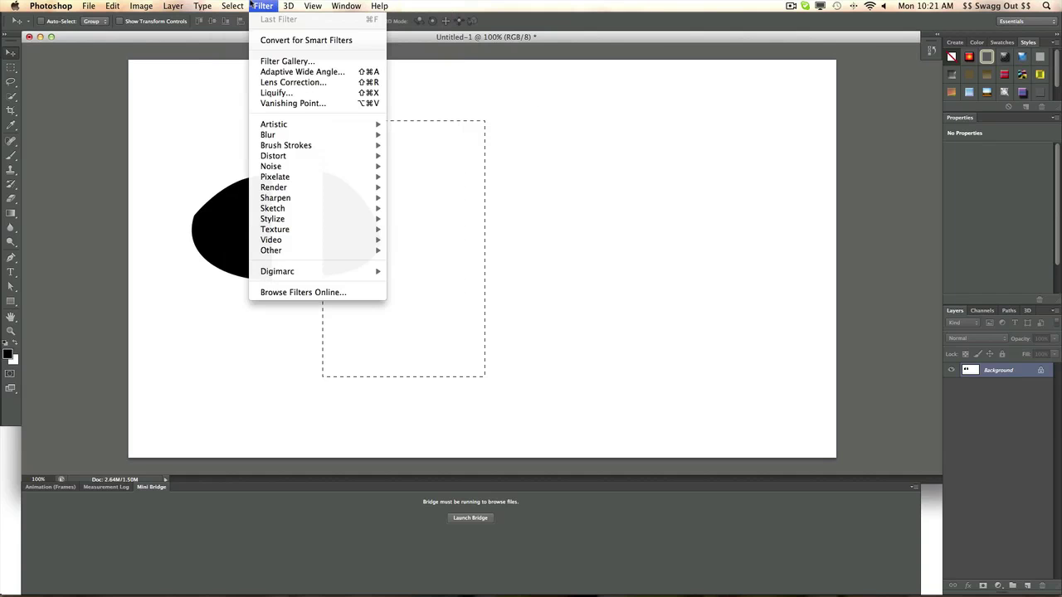
mouse_move(169, 5)
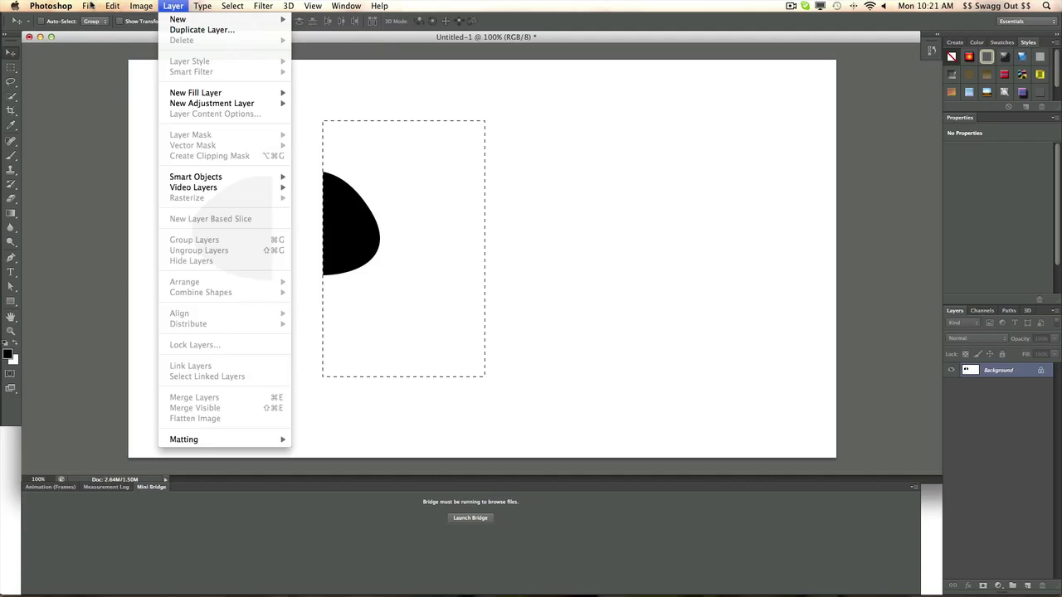
mouse_move(101, 8)
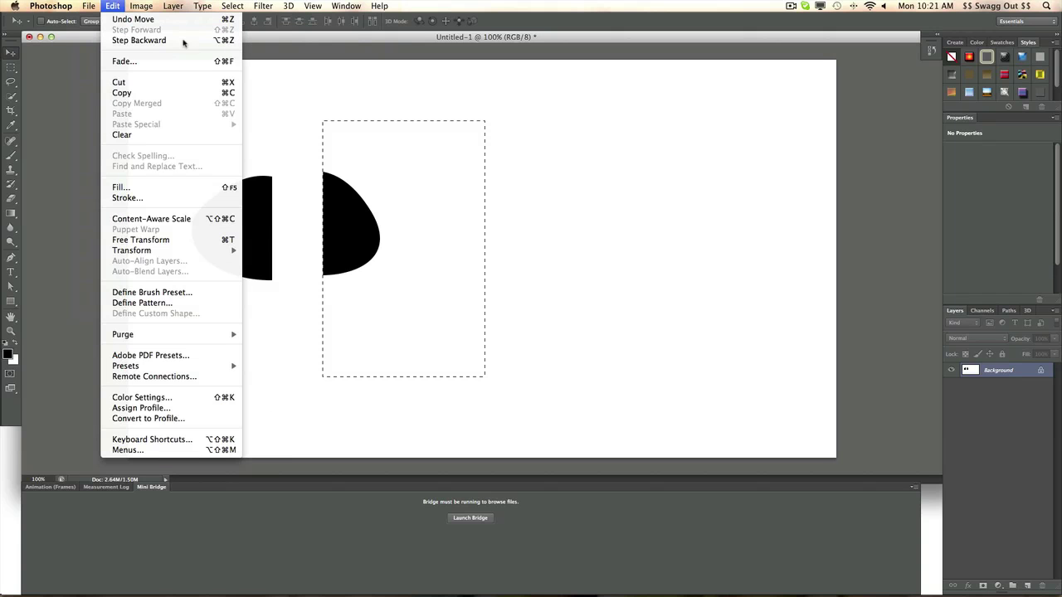
mouse_move(234, 335)
mouse_move(236, 370)
left_click(12, 405)
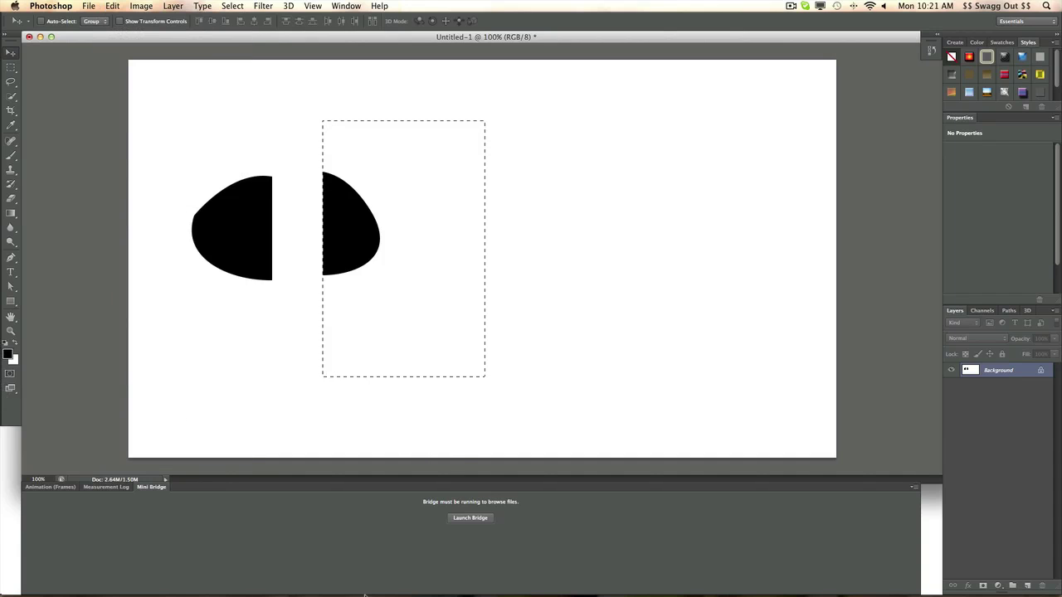
Launch Photoshop CS5.1, then reselect and slide the right half back, deselect, and try moving the layer.
left_click(282, 551)
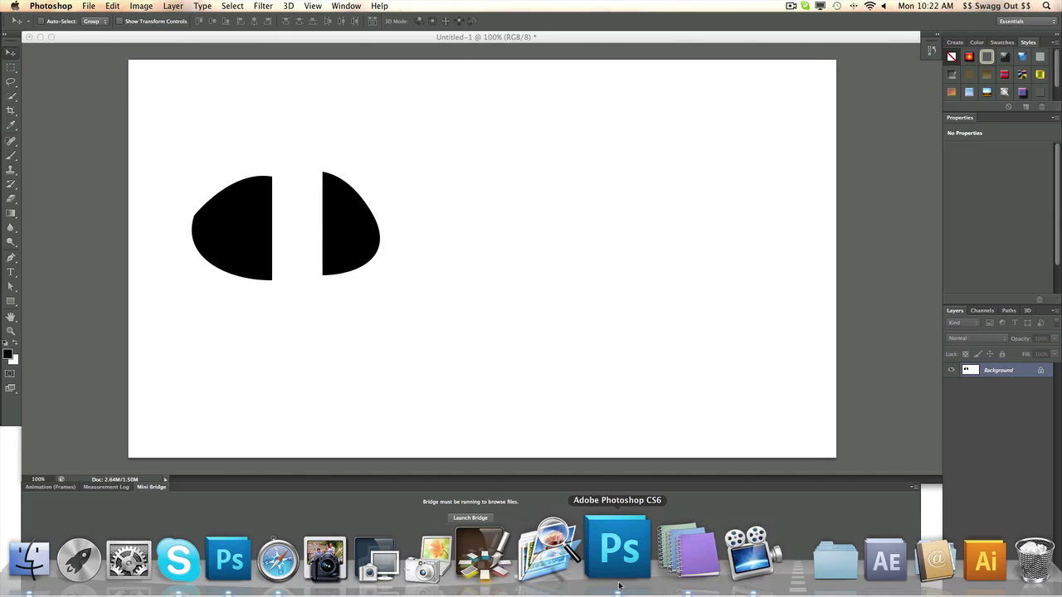
key("super+shift+d")
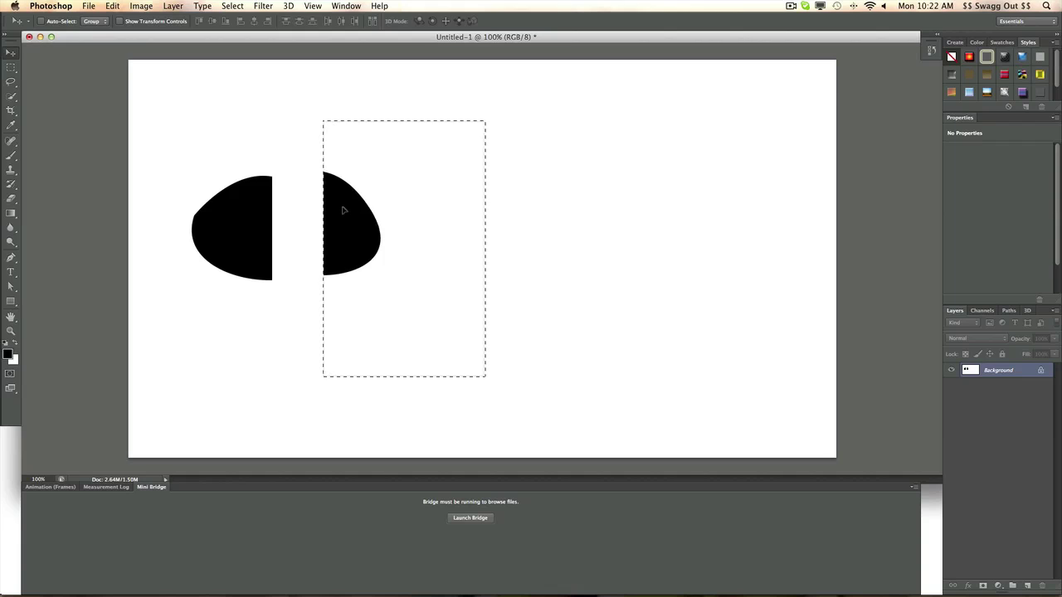
mouse_move(343, 208)
left_mouse_down()
mouse_move(382, 205)
mouse_move(328, 210)
left_mouse_up()
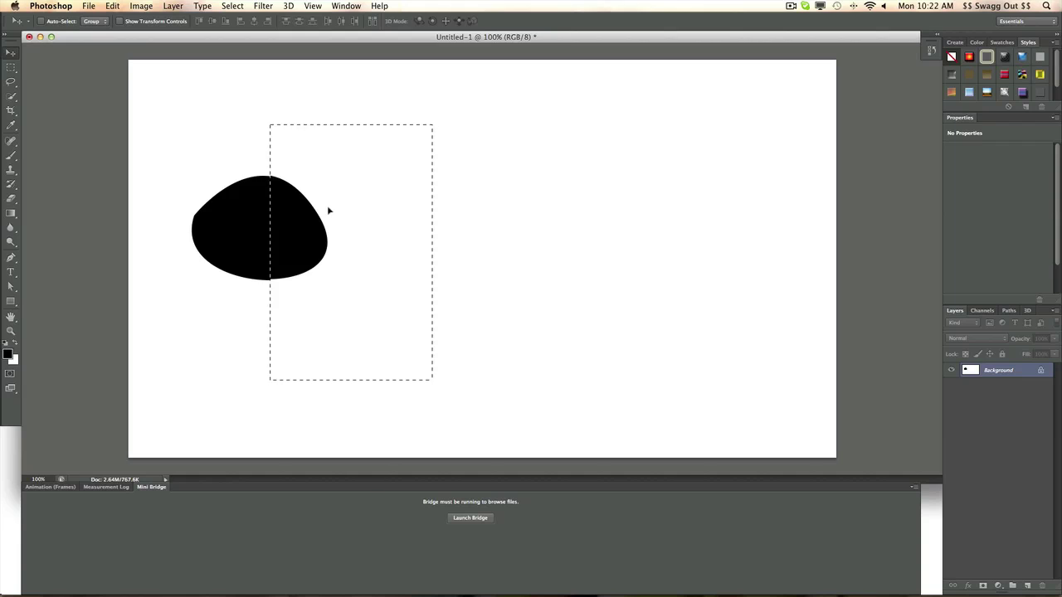
key("super+d")
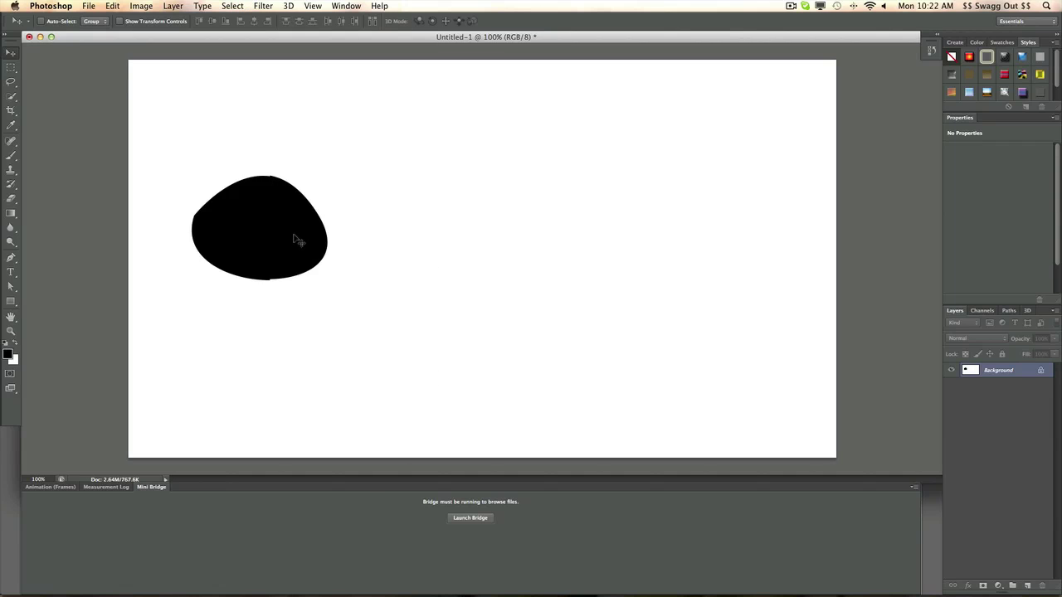
left_click_drag(297, 248, 303, 251)
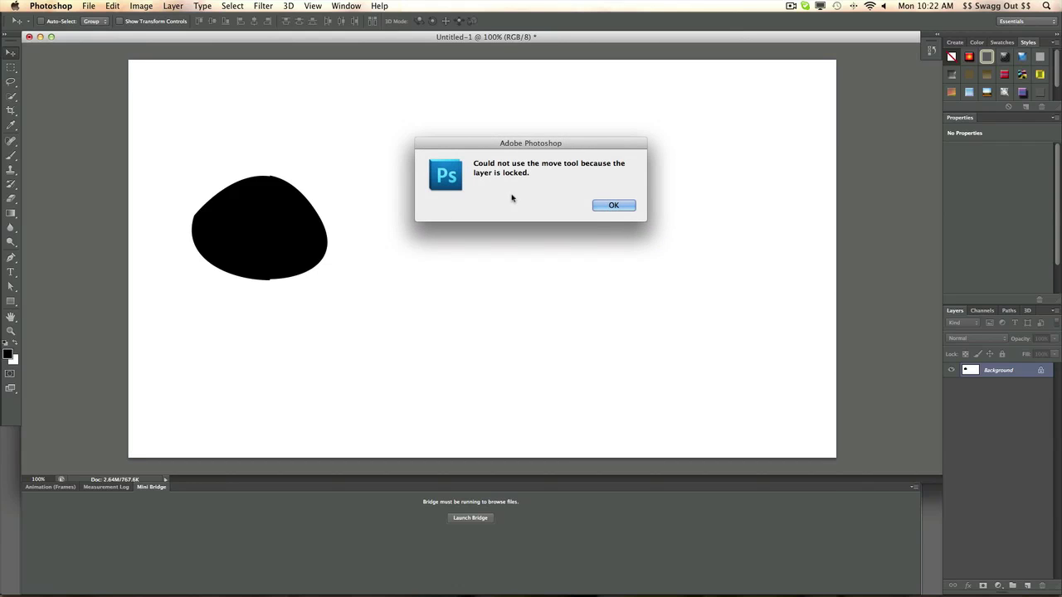
Dismiss the 'layer is locked' alert with OK.
left_click(614, 206)
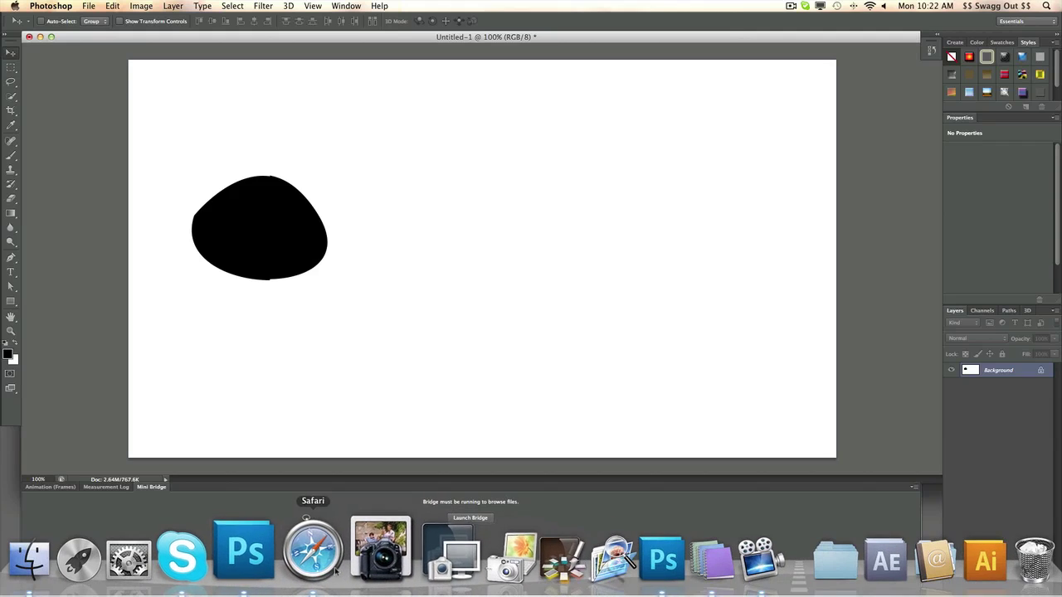
Bring Safari forward, then switch to Photoshop CS5.1's empty workspace.
left_click(324, 564)
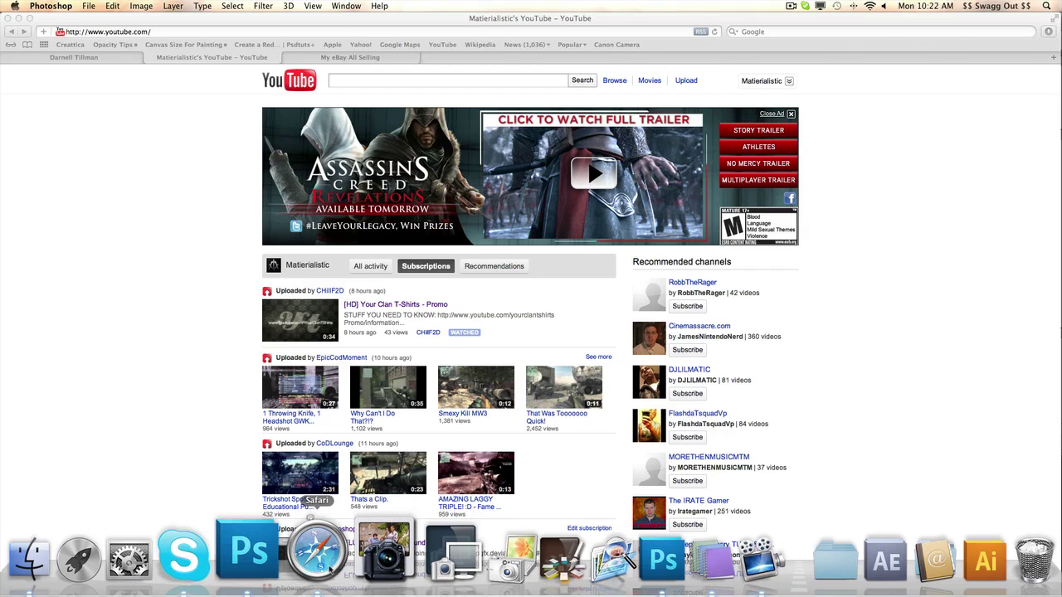
left_click(274, 554)
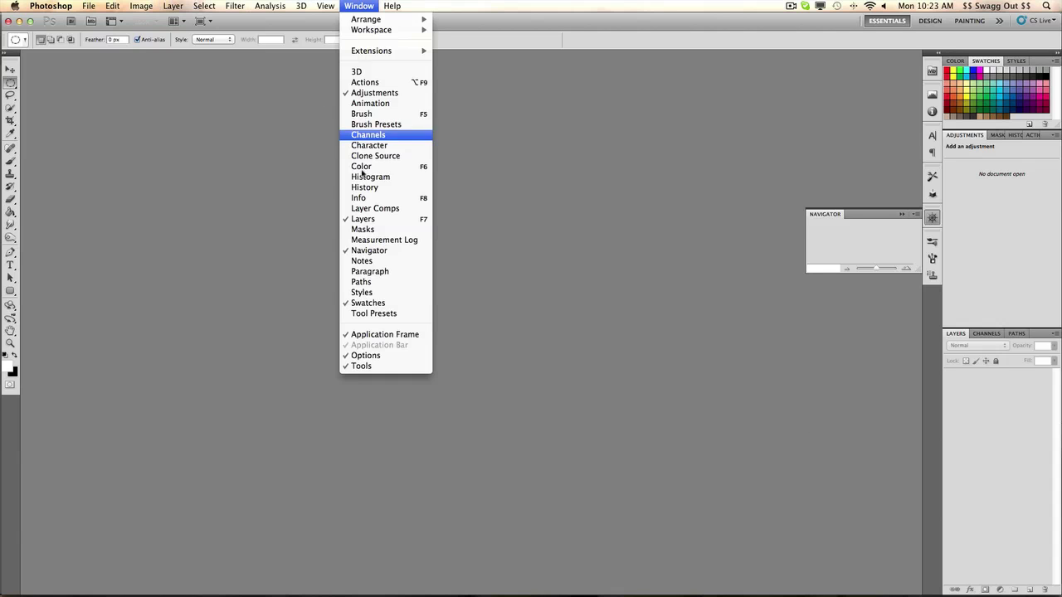
Turn off the Application Frame in CS5.1 and return to the CS6 blob document.
left_click(384, 334)
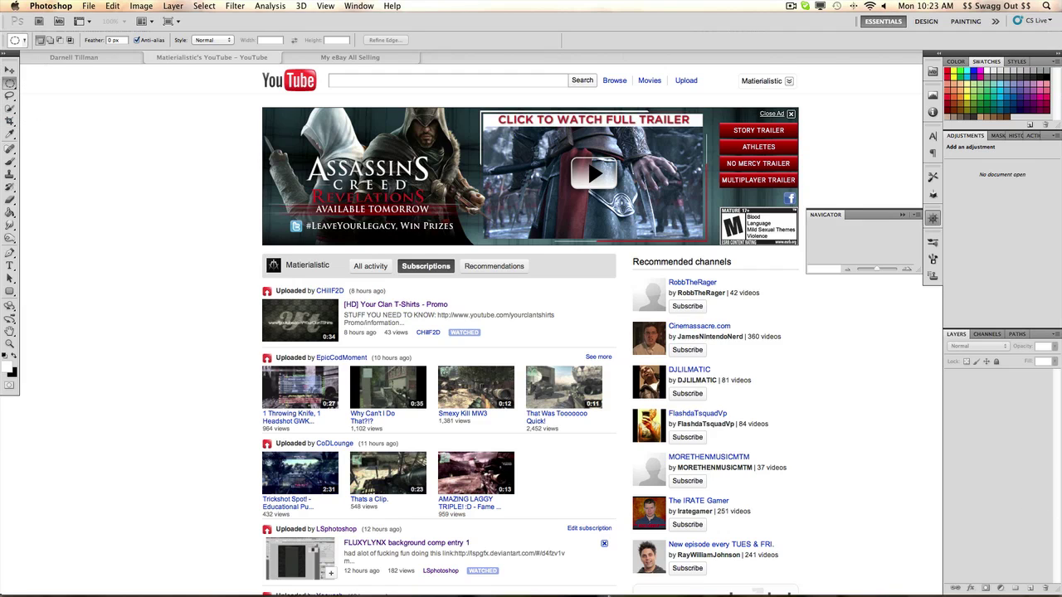
left_click(609, 580)
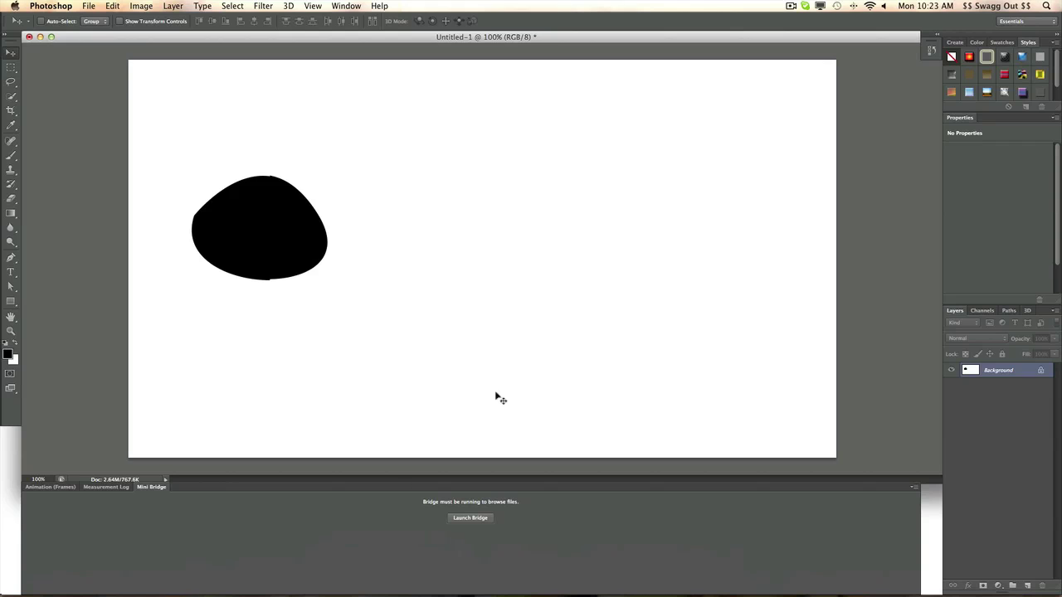
mouse_move(531, 591)
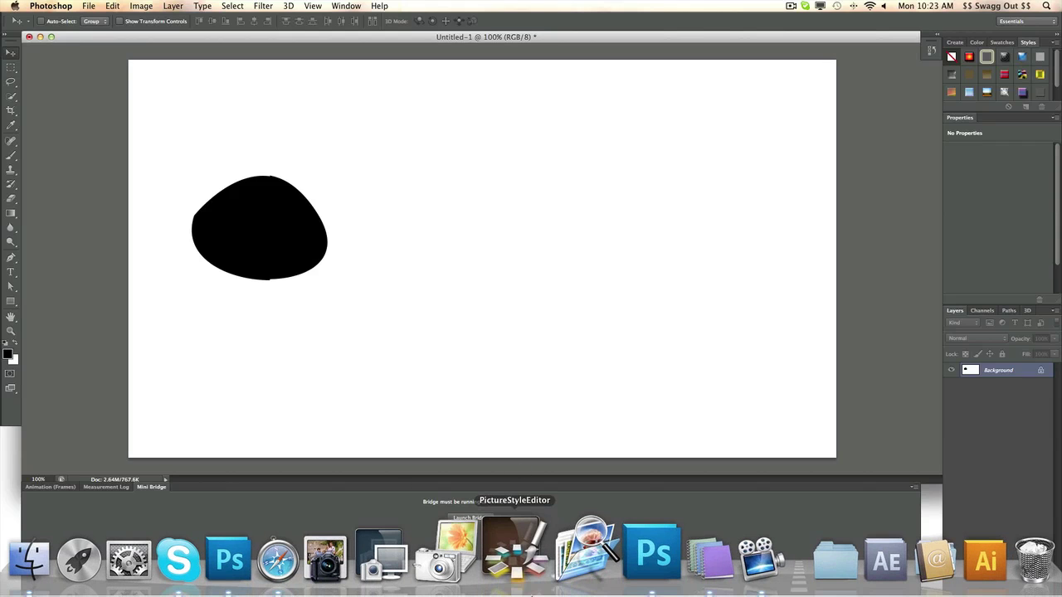